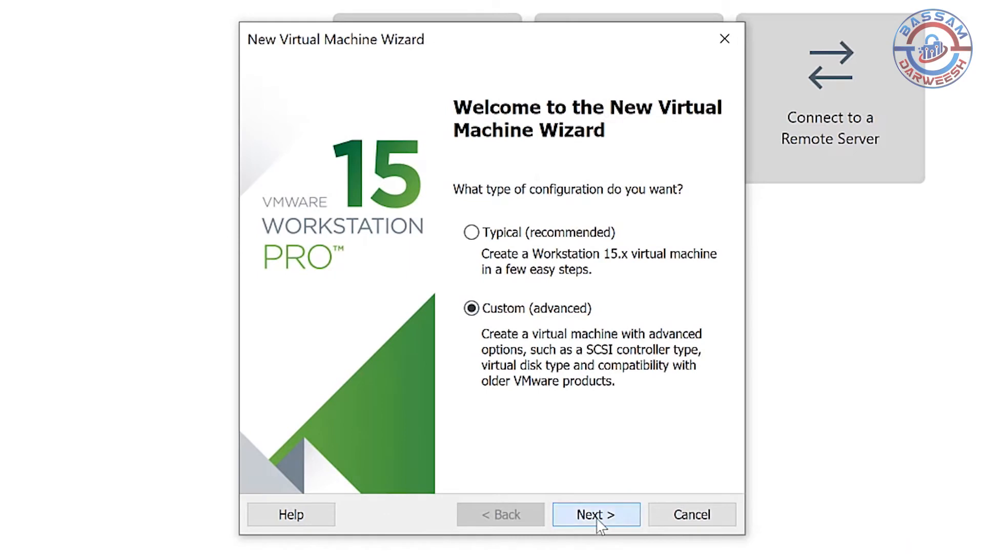
Set up a custom virtual machine with Workstation 15.x hardware compatibility, leaving the operating system installation for after creation.
click(596, 514)
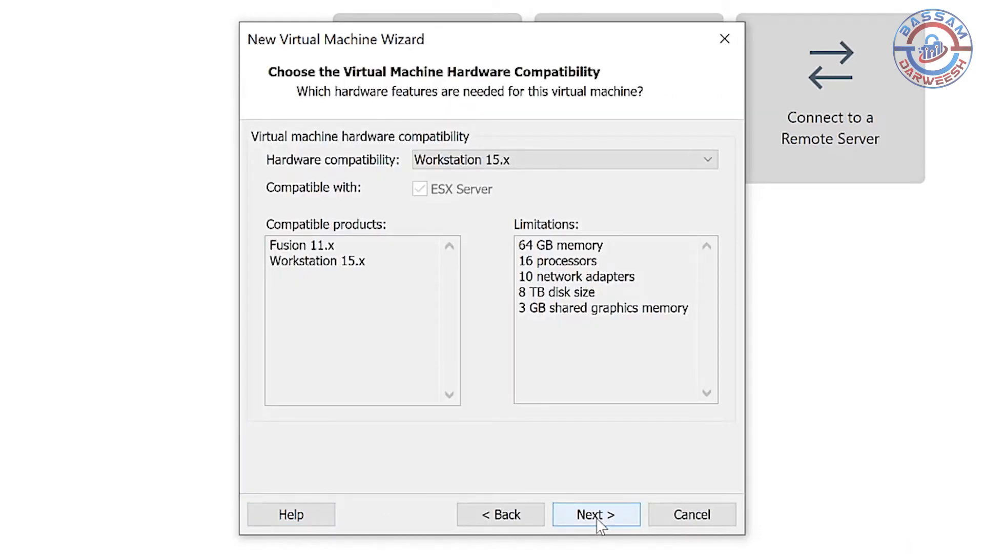
click(596, 514)
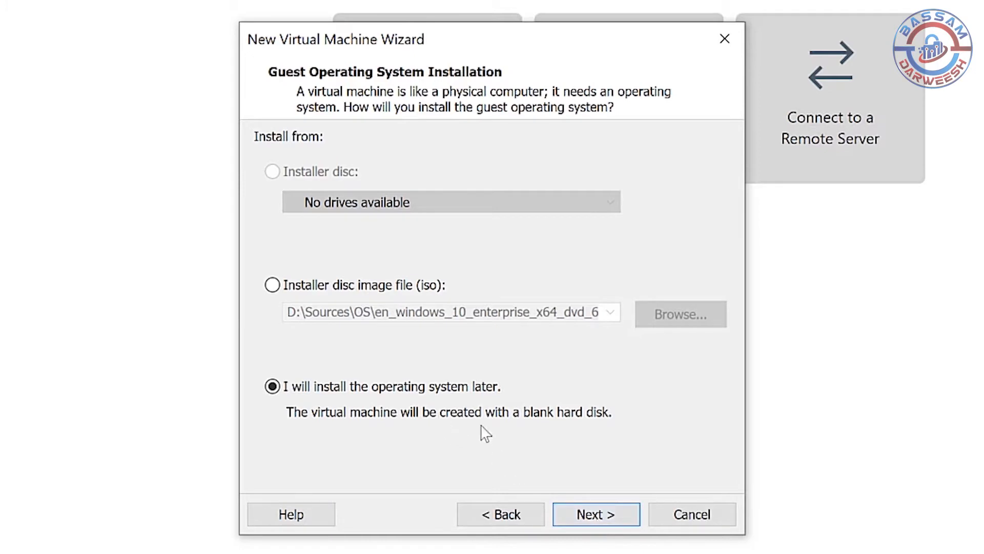
click(596, 514)
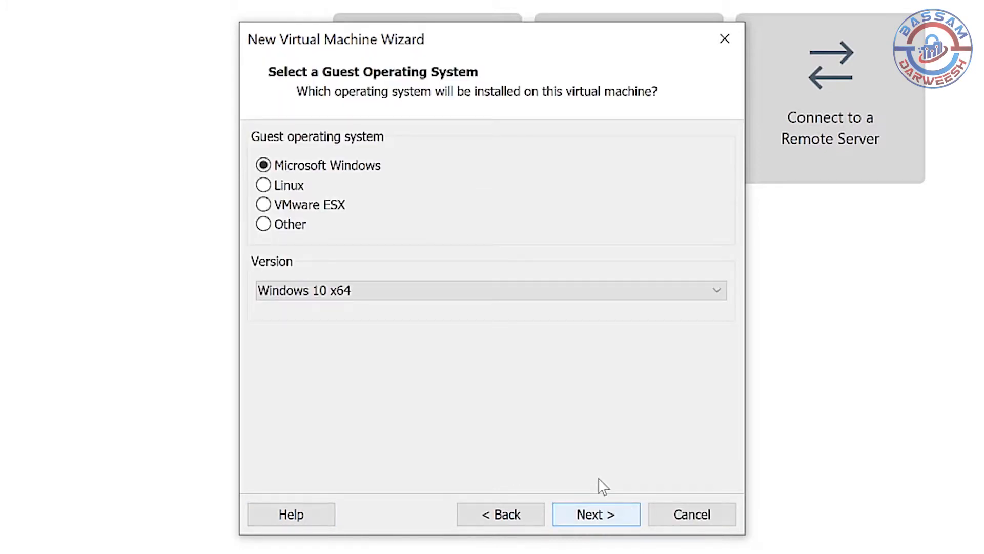
Choose Microsoft Windows as the guest operating system with version Windows Server 2012.
click(369, 292)
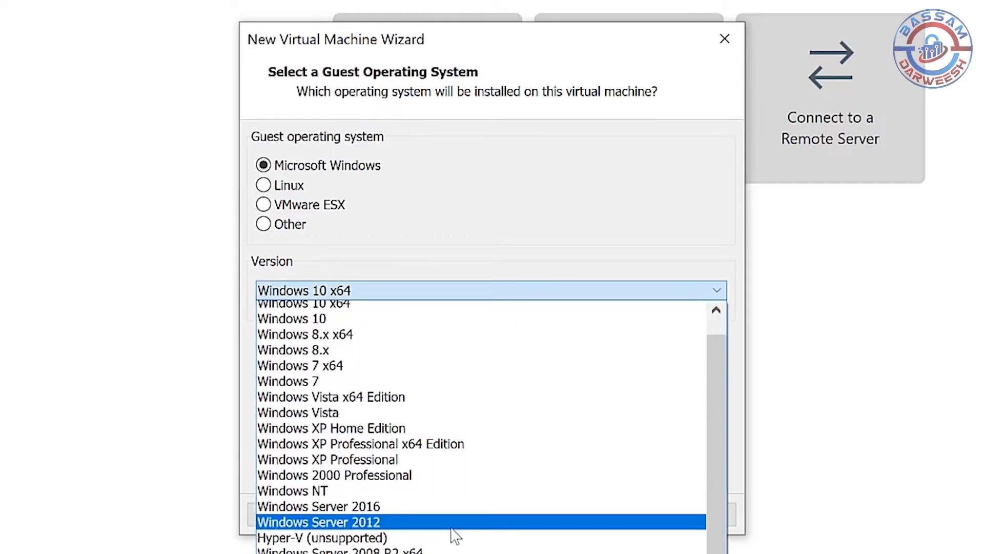
click(451, 528)
click(621, 516)
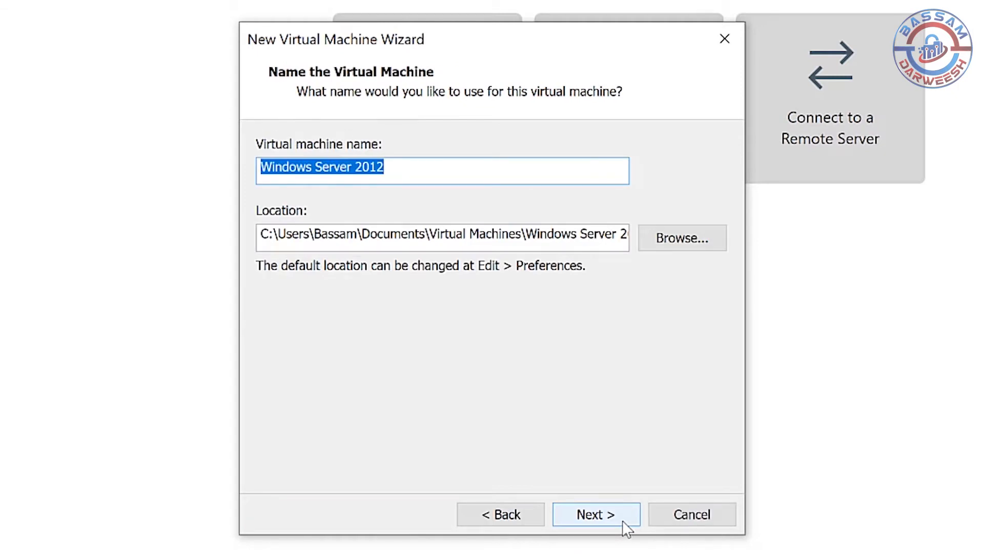
Set the virtual machine location to a new folder named Win-SRV2012R2 inside D:\Virtual-Machines.
click(684, 244)
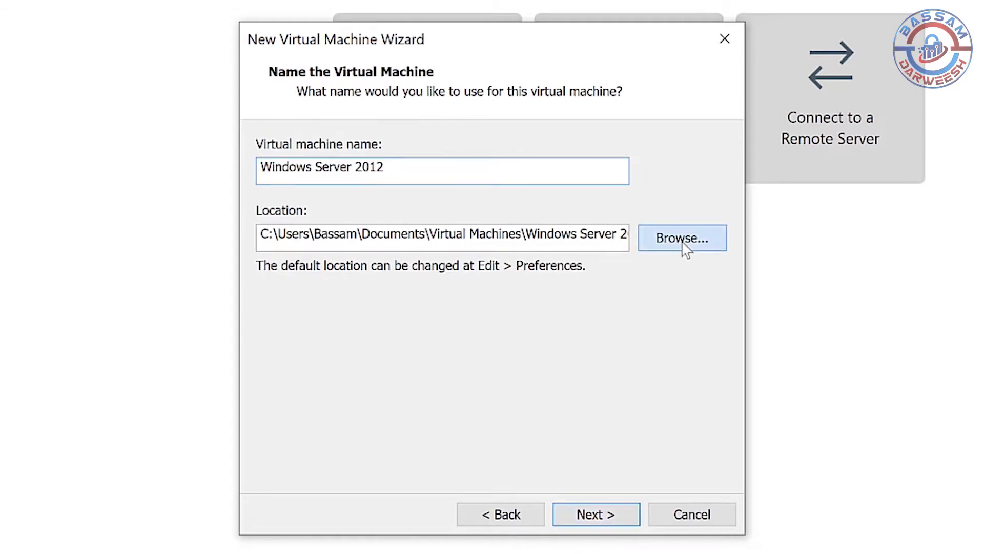
scroll(606, 286, down, 2)
click(358, 258)
scroll(410, 284, down, 1)
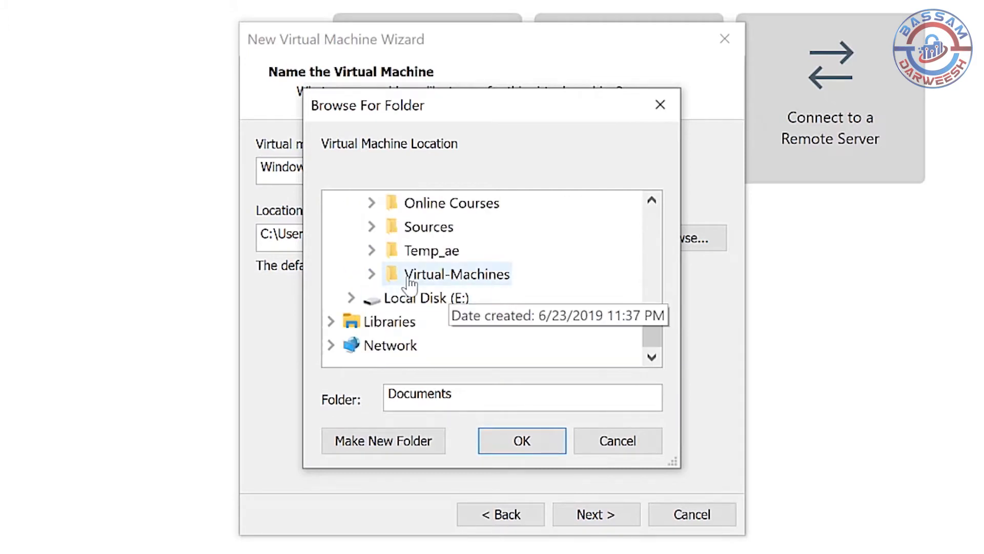
click(436, 273)
click(377, 452)
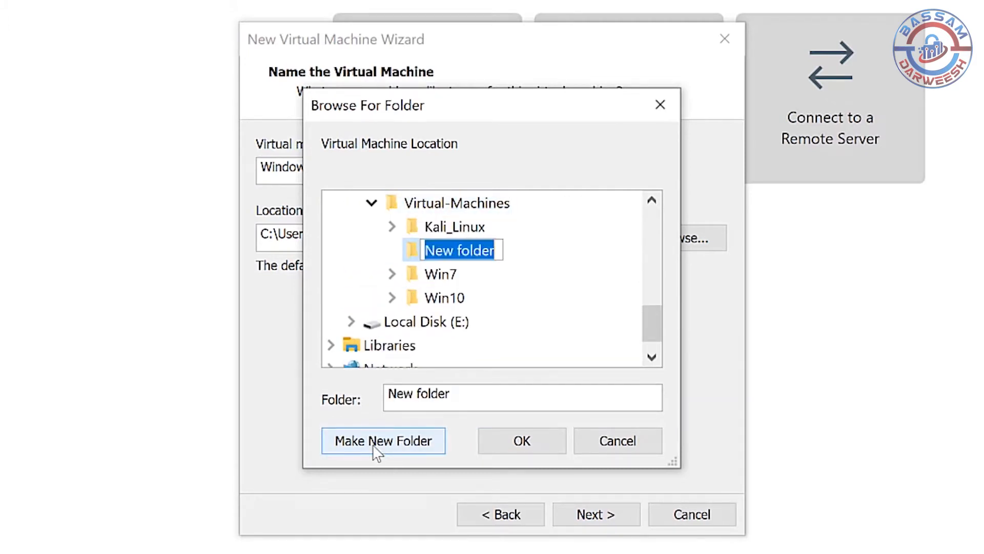
text(Win-SRV2012R2)
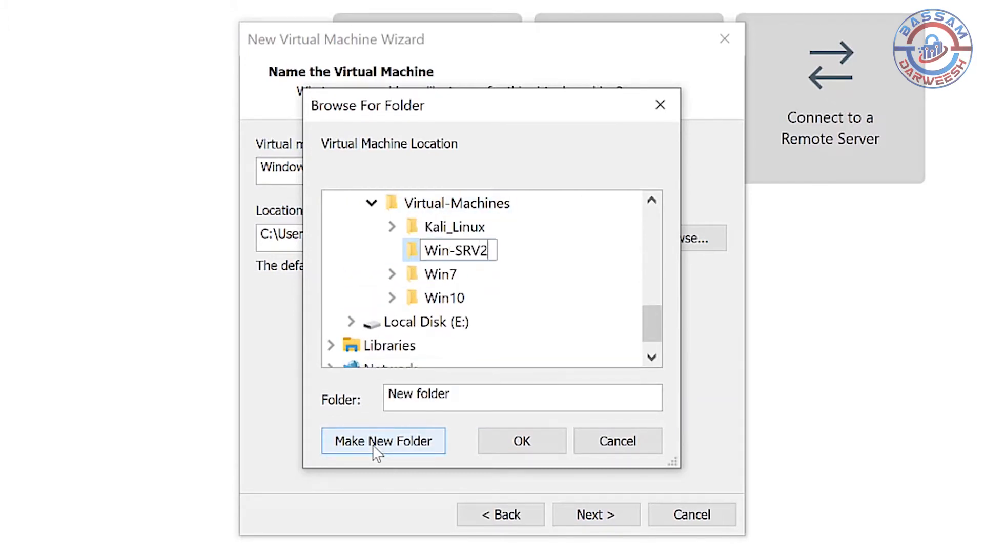
key(Return)
click(522, 441)
Name the virtual machine Win-SRV-2012R2 and continue to the firmware settings.
drag(385, 170, 242, 177)
key(BackSpace)
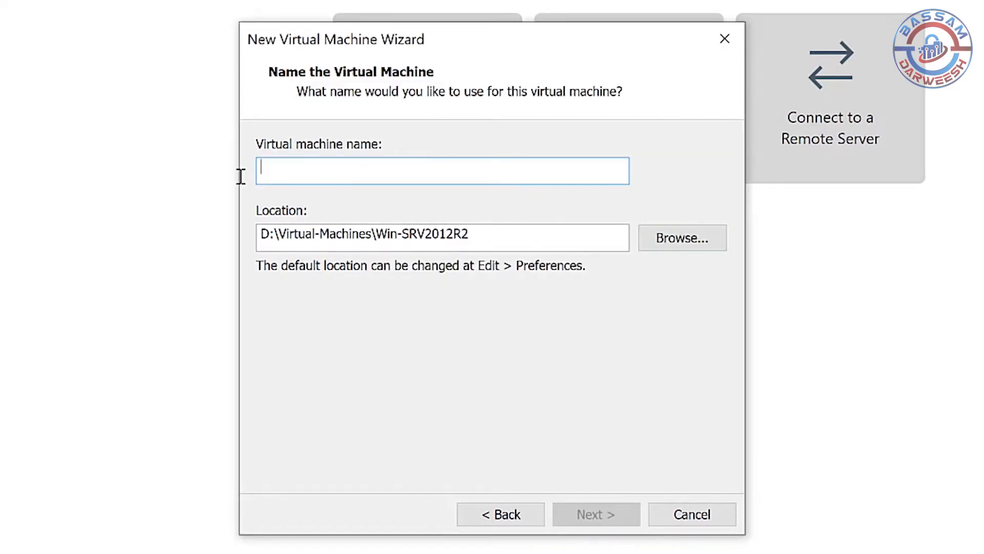
text(Win-SRV-2012R2)
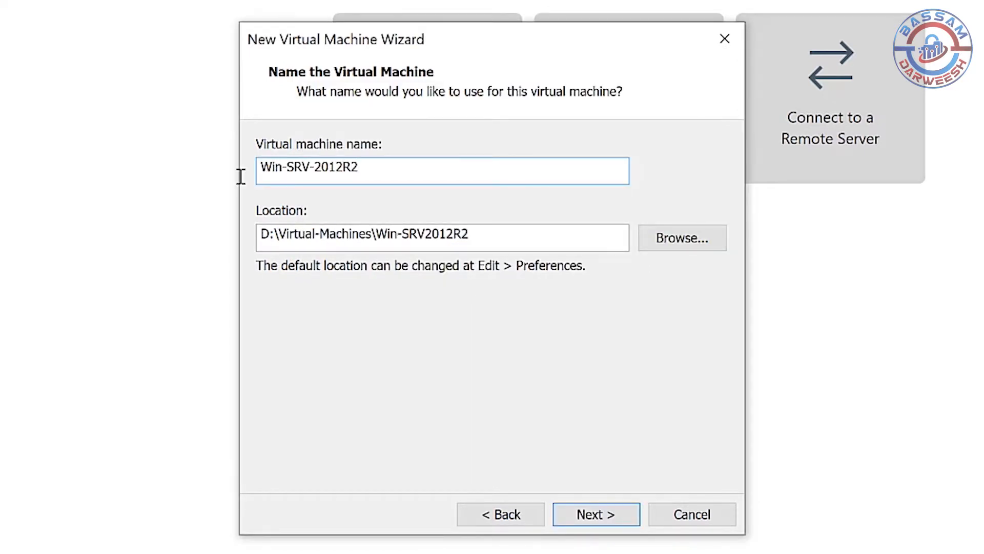
click(615, 515)
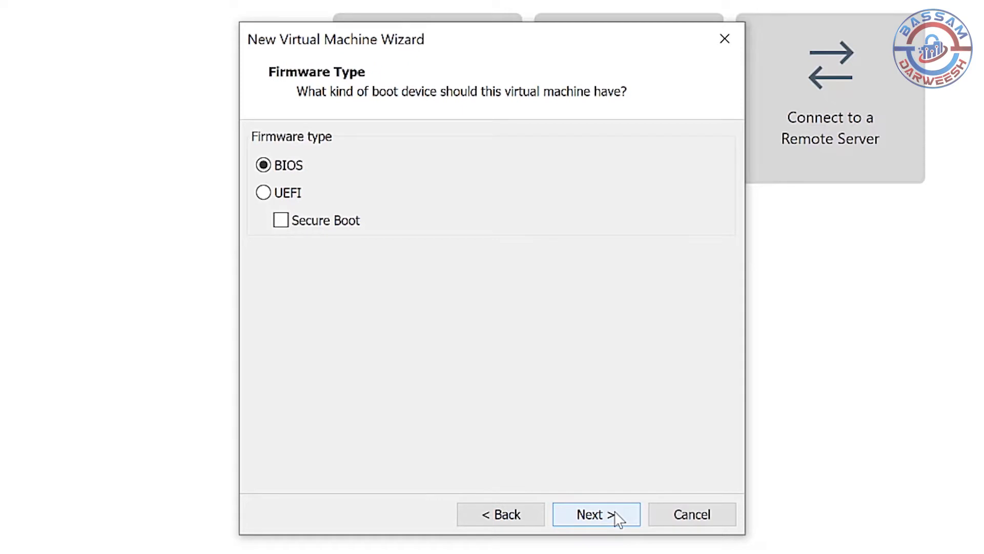
Keep BIOS firmware and configure one processor with 2 cores.
click(618, 517)
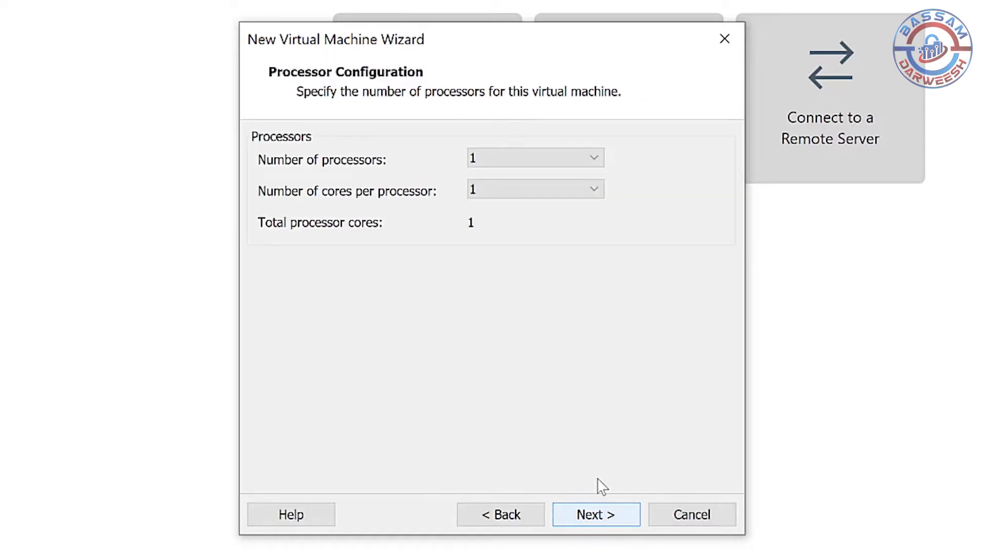
click(536, 191)
click(521, 223)
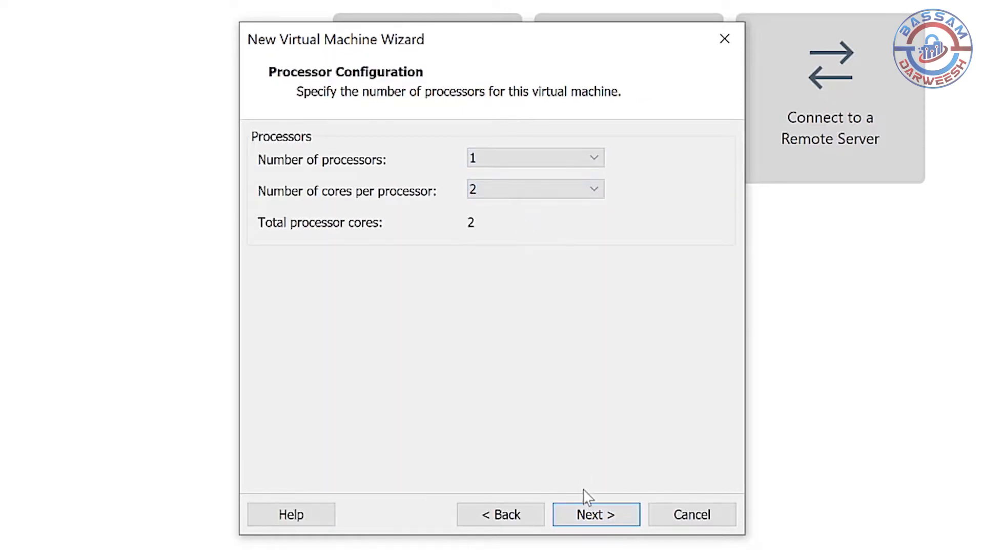
click(593, 515)
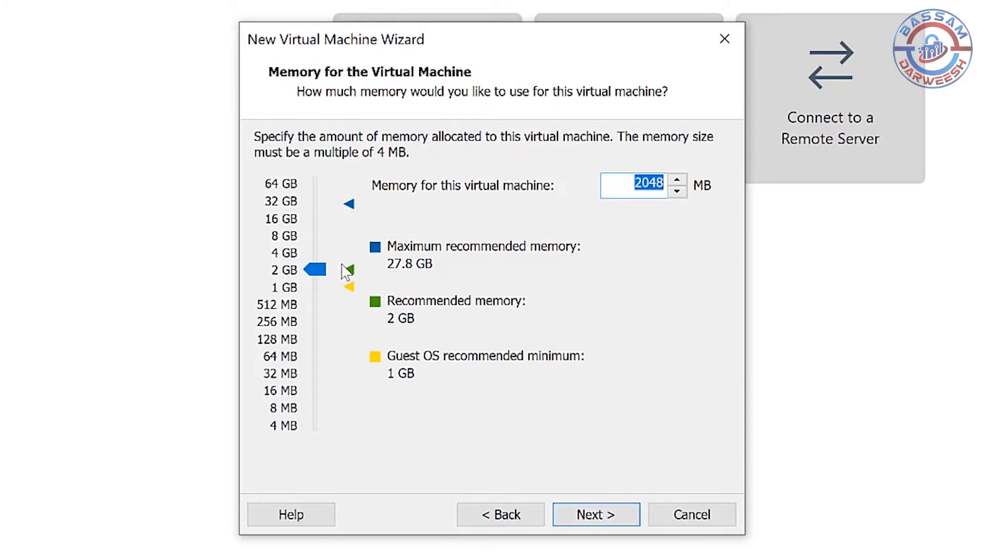
Accept 2048 MB of memory, NAT networking and the default I/O controller for the virtual machine.
click(605, 519)
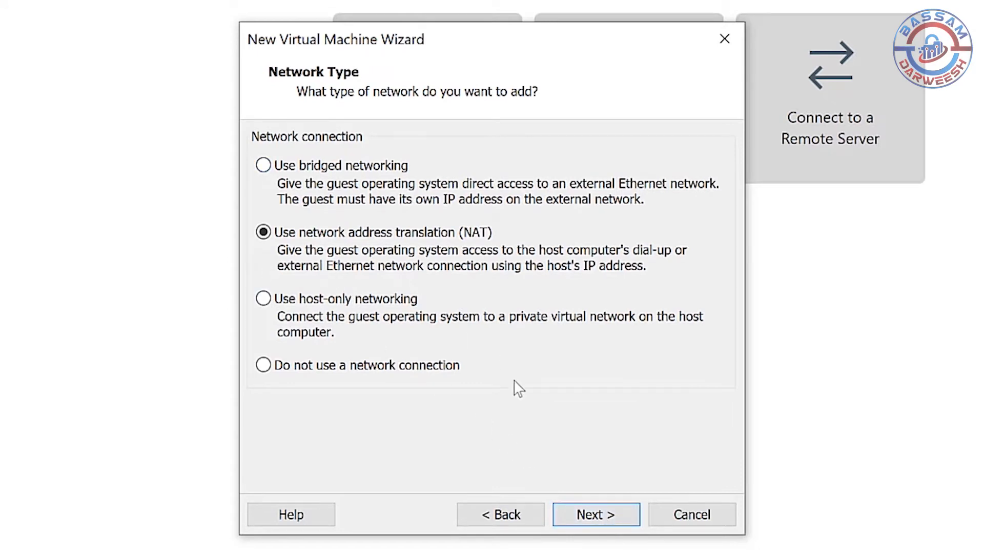
click(584, 509)
click(587, 514)
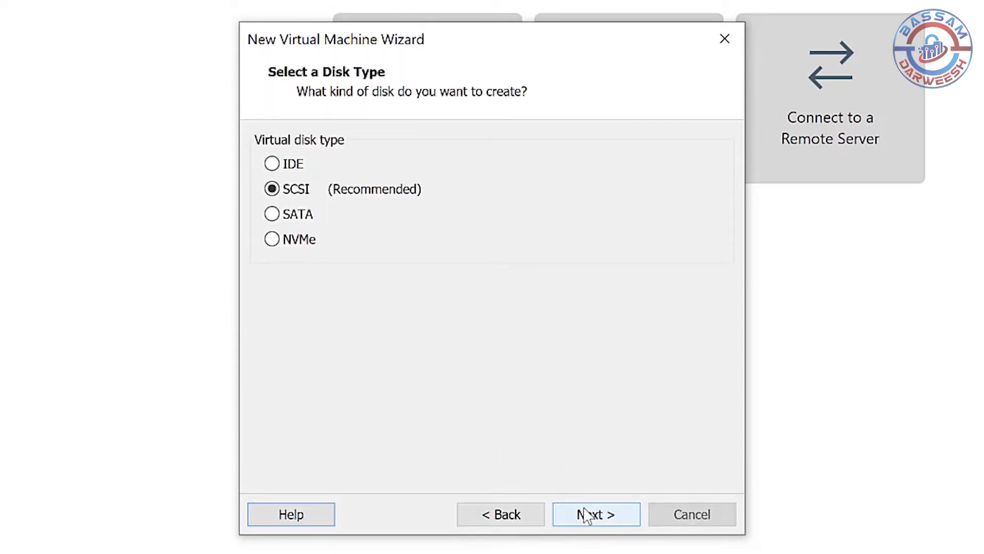
Add a new 60 GB SCSI virtual disk split into multiple files and finish creating the virtual machine.
click(587, 515)
click(587, 514)
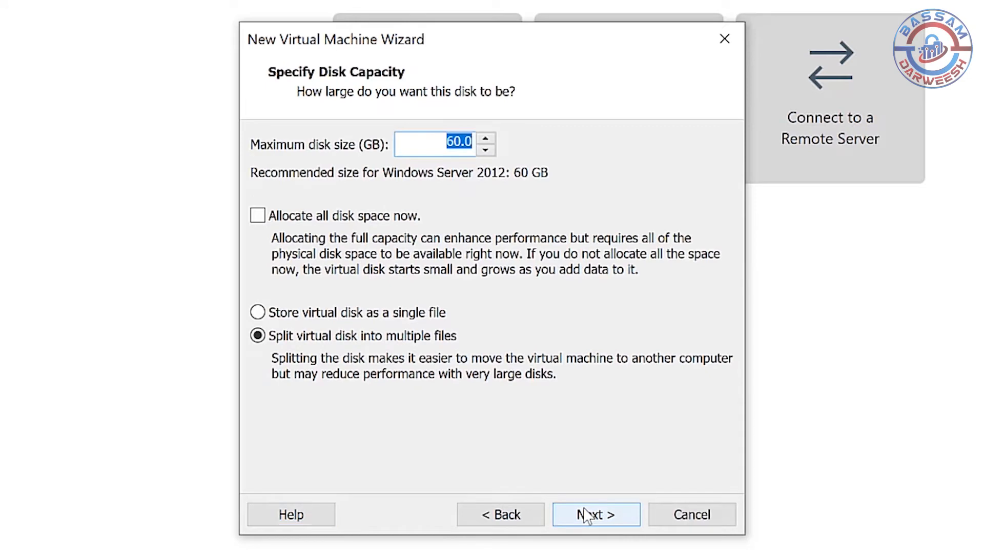
click(587, 514)
click(587, 514)
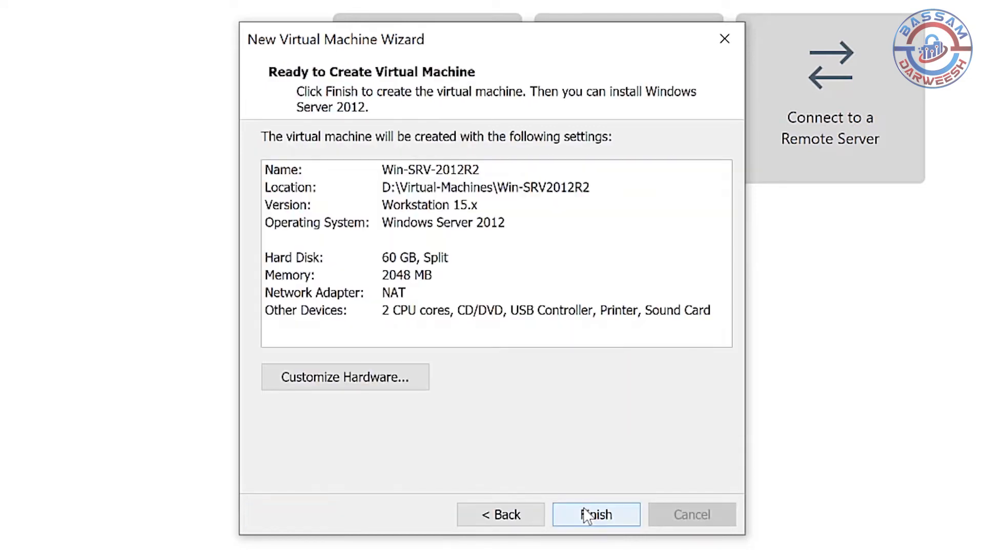
click(587, 514)
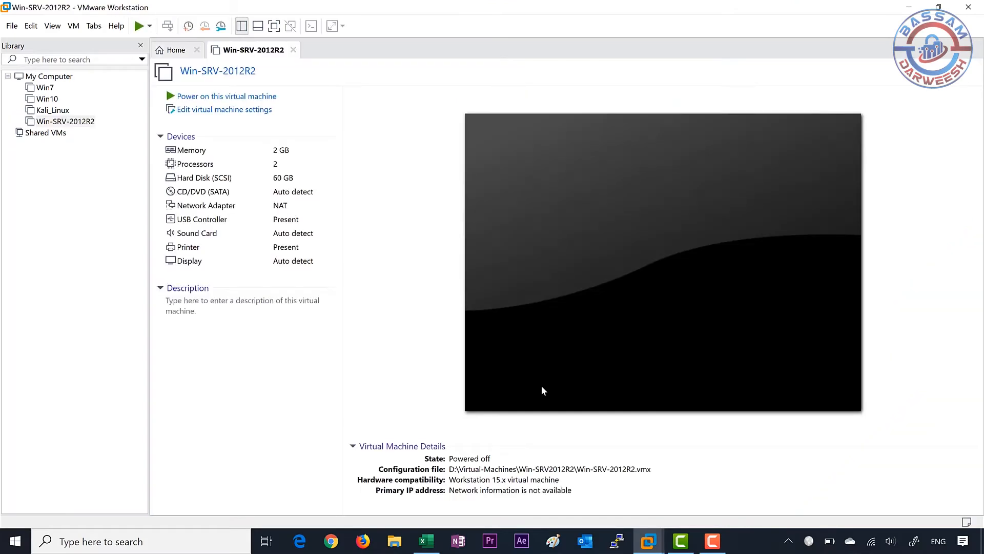
Attach Windows.Server.2012.R2.Standard.Datacenter.Edition.iso from D:\Sources\OS to the virtual machine's CD/DVD drive.
click(231, 110)
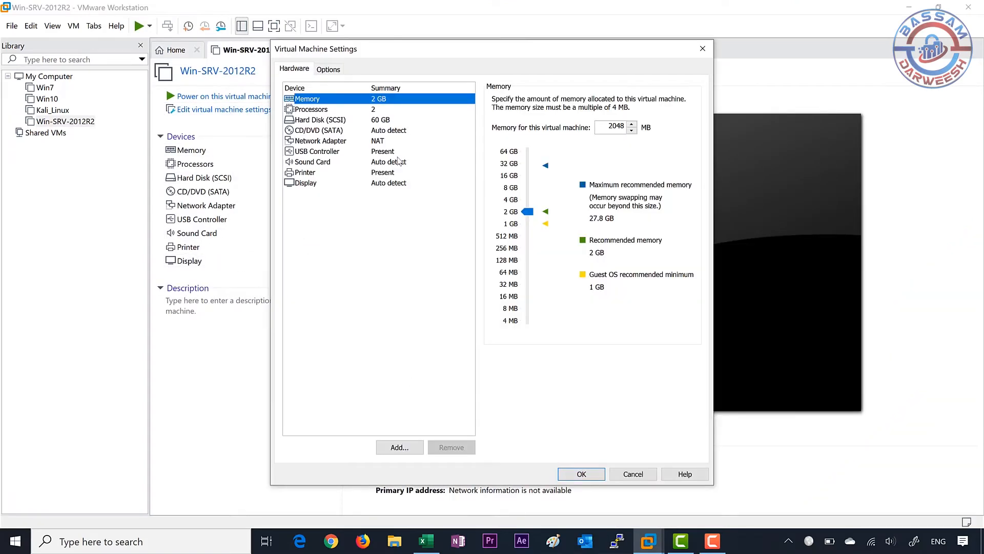
click(318, 130)
click(495, 177)
click(669, 192)
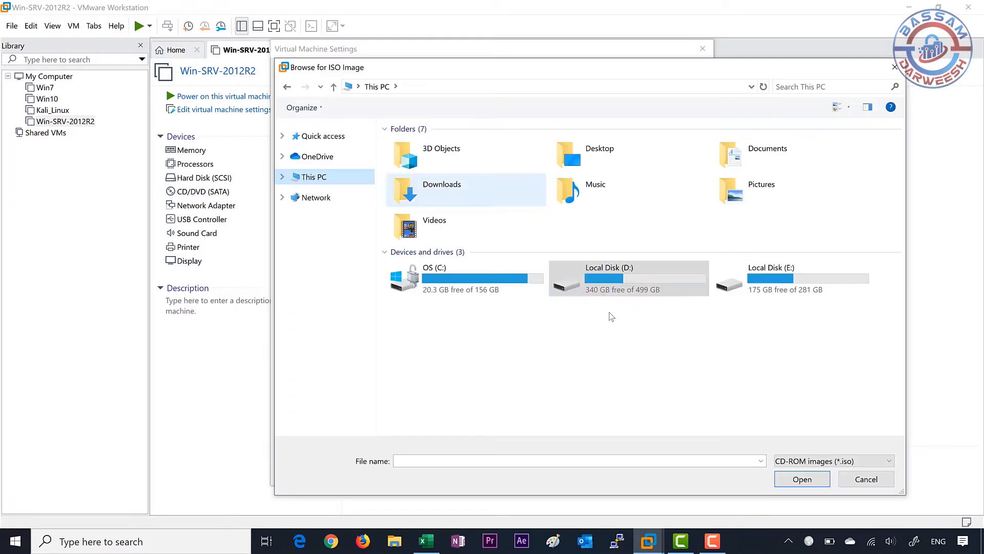
double_click(415, 187)
double_click(410, 147)
click(470, 187)
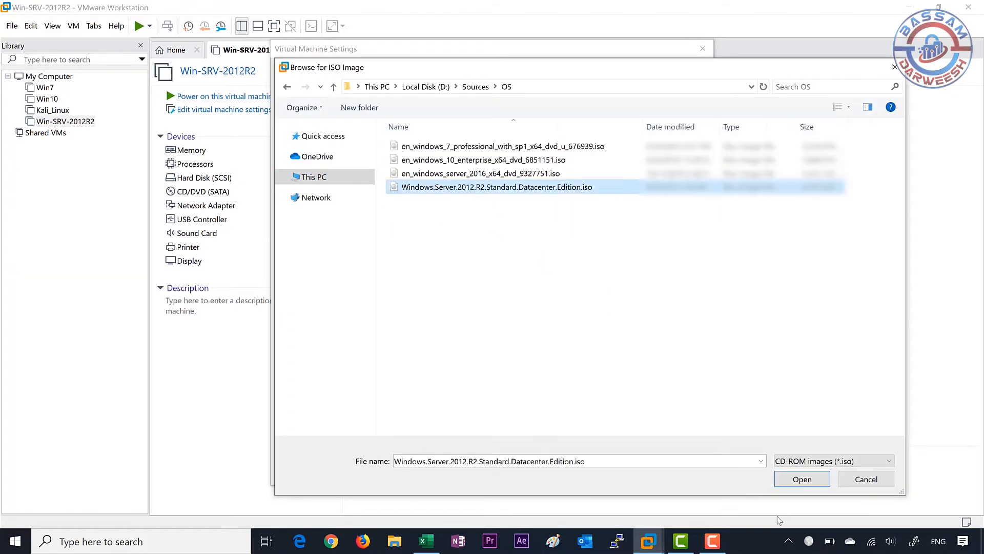
click(801, 479)
click(580, 475)
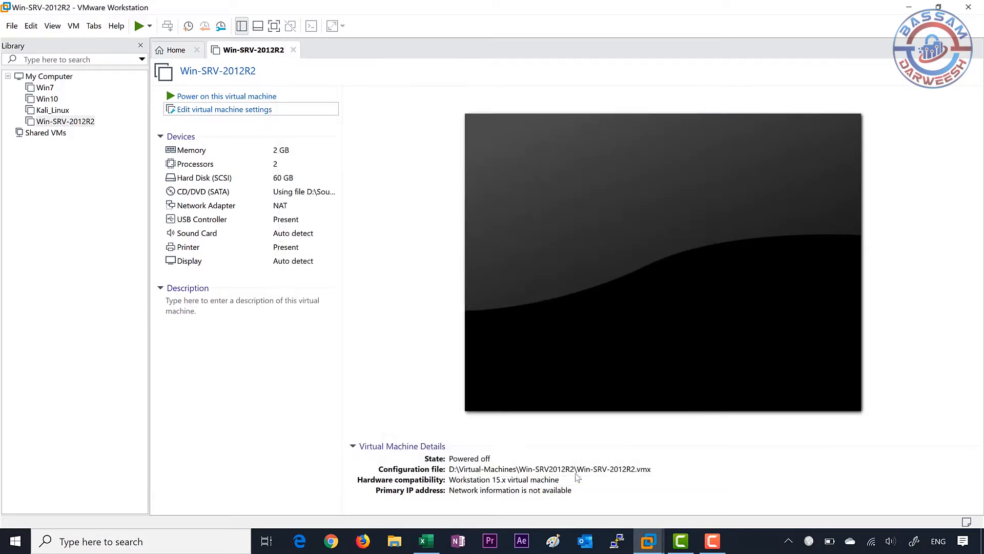
Power on the Win-SRV-2012R2 virtual machine and boot it into Windows Setup.
click(226, 97)
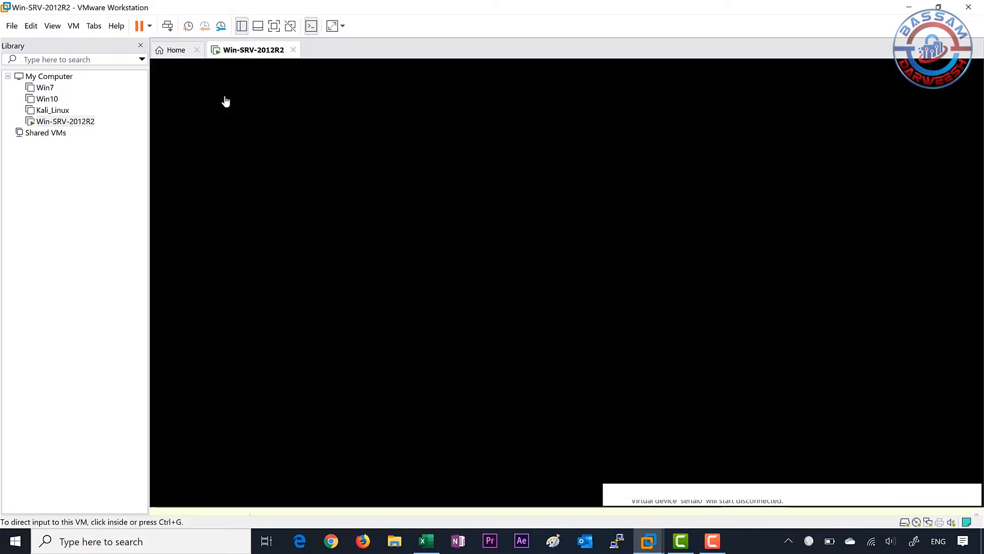
click(485, 237)
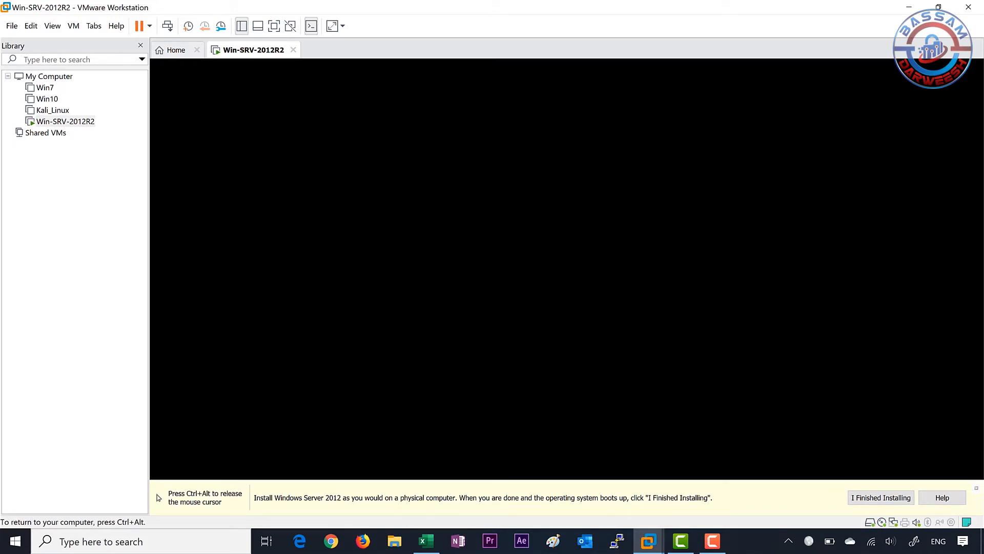
key(ctrl+alt)
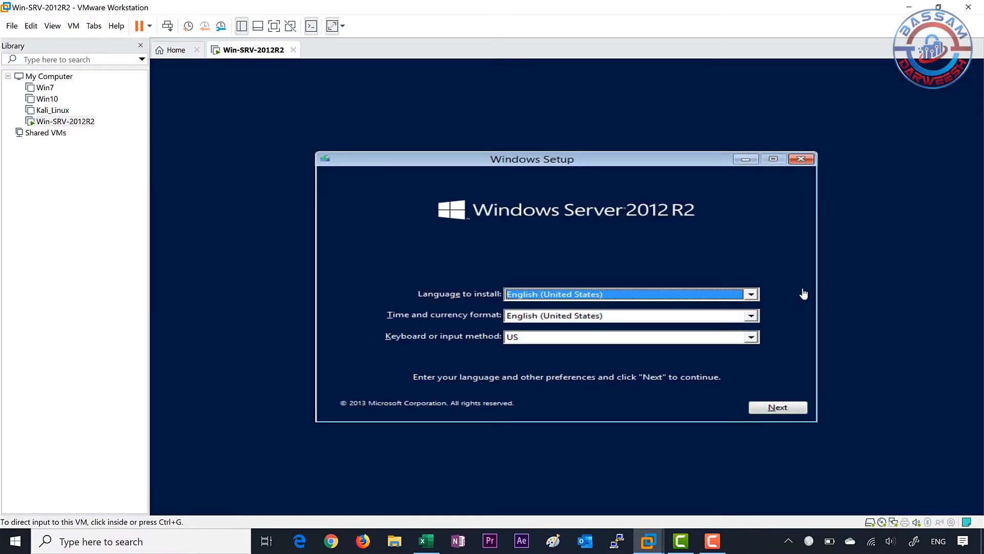
Start the installation with English (United States) and US keyboard, selecting Windows Server 2012 R2 Standard (Server with a GUI).
click(778, 408)
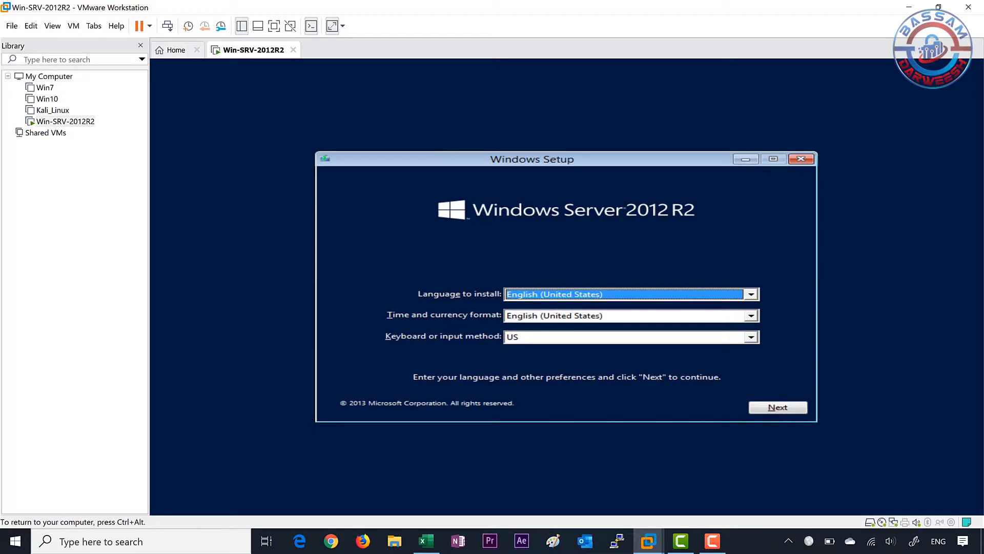
click(780, 410)
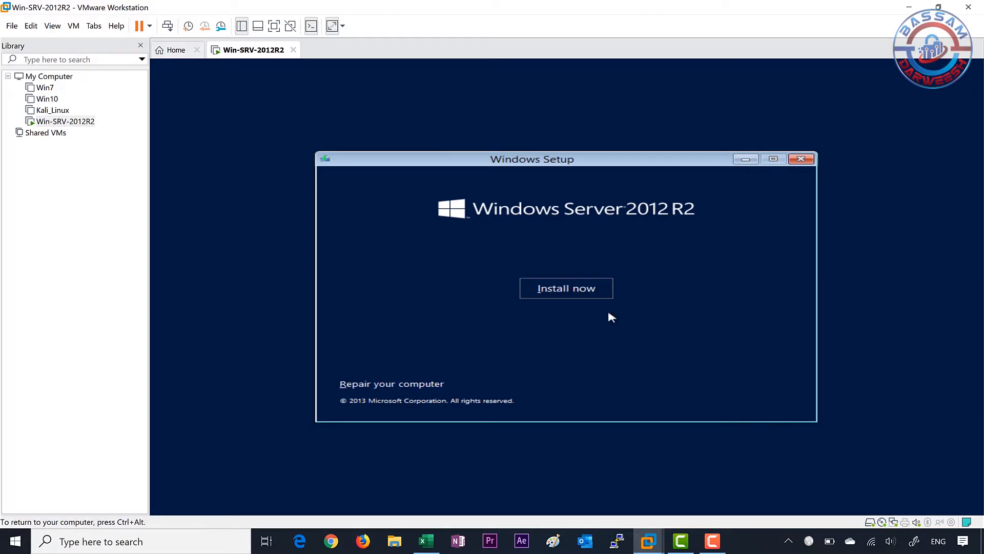
click(575, 296)
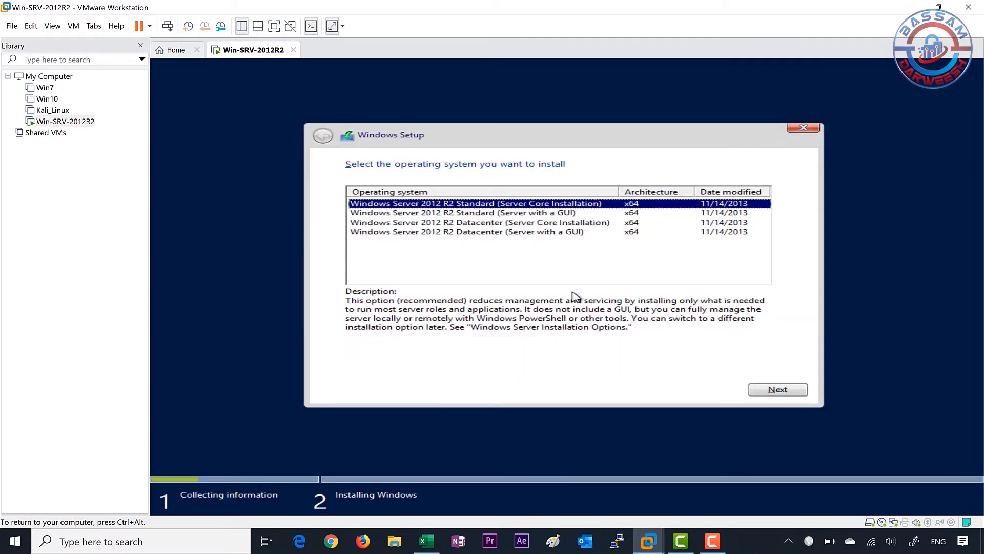
click(444, 215)
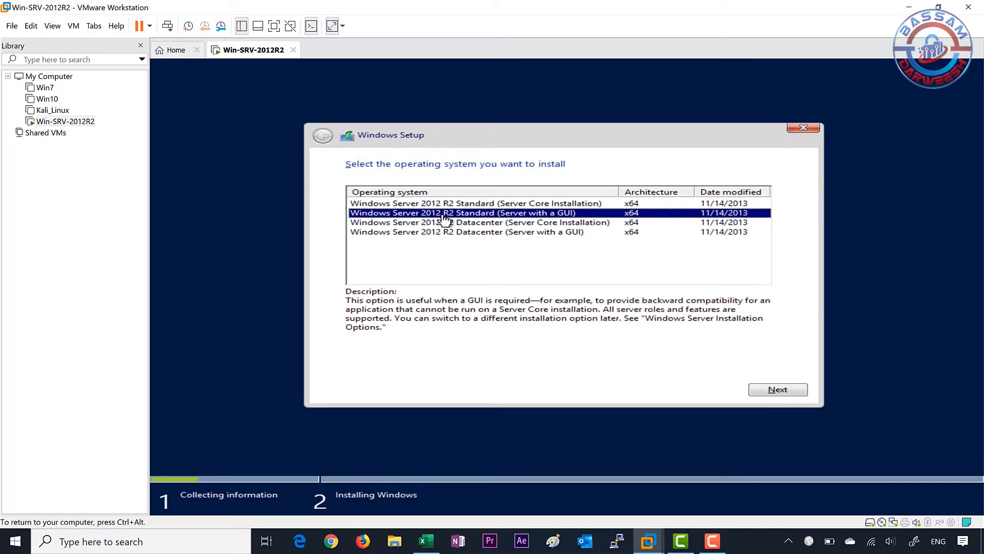
click(774, 388)
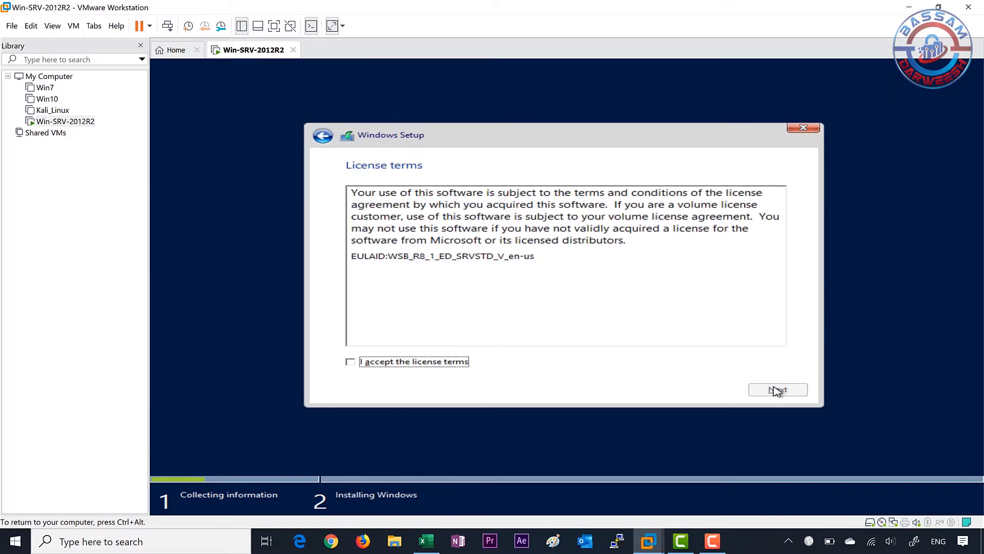
Accept the license terms and choose the Custom: Install Windows only (advanced) installation type.
click(444, 363)
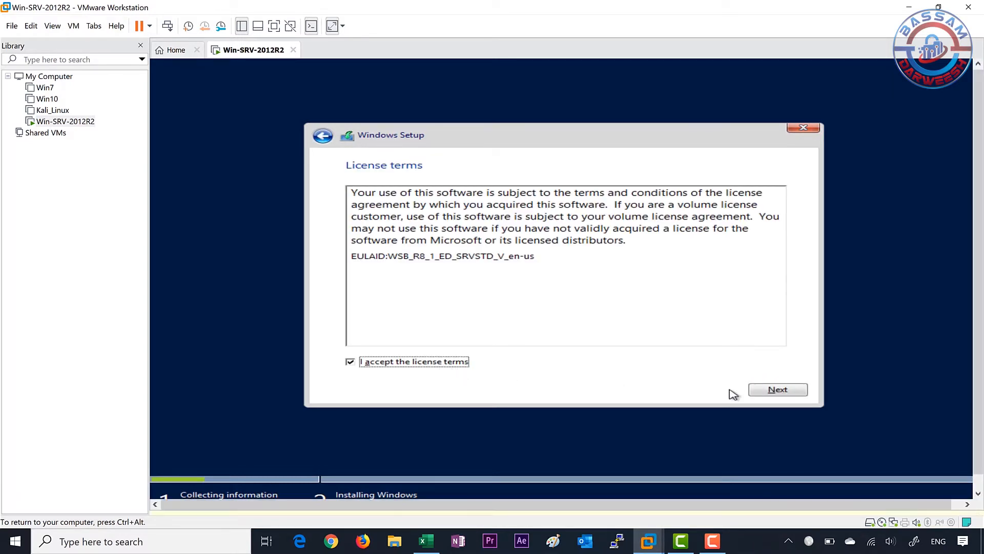
click(782, 390)
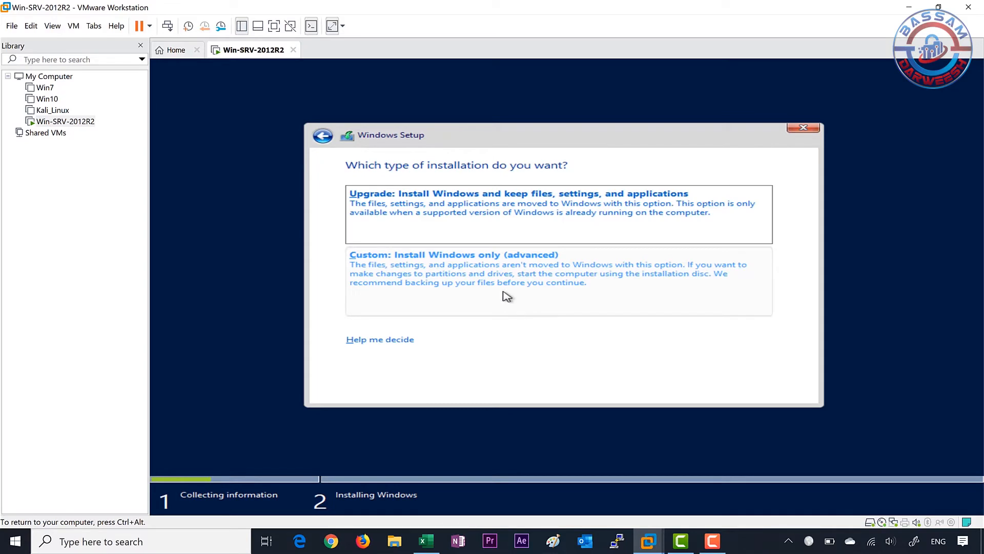
click(505, 291)
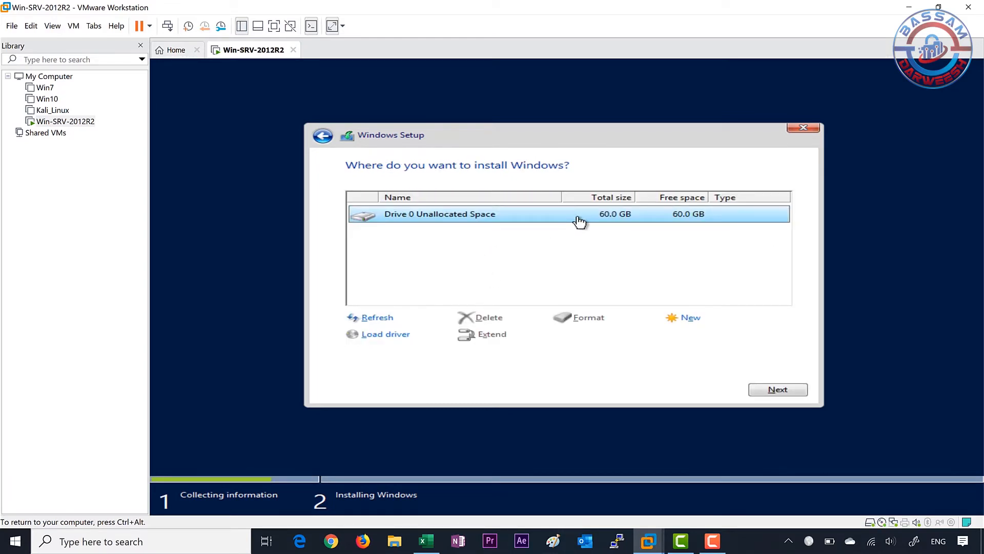
Install Windows on the Drive 0 Unallocated Space.
click(771, 388)
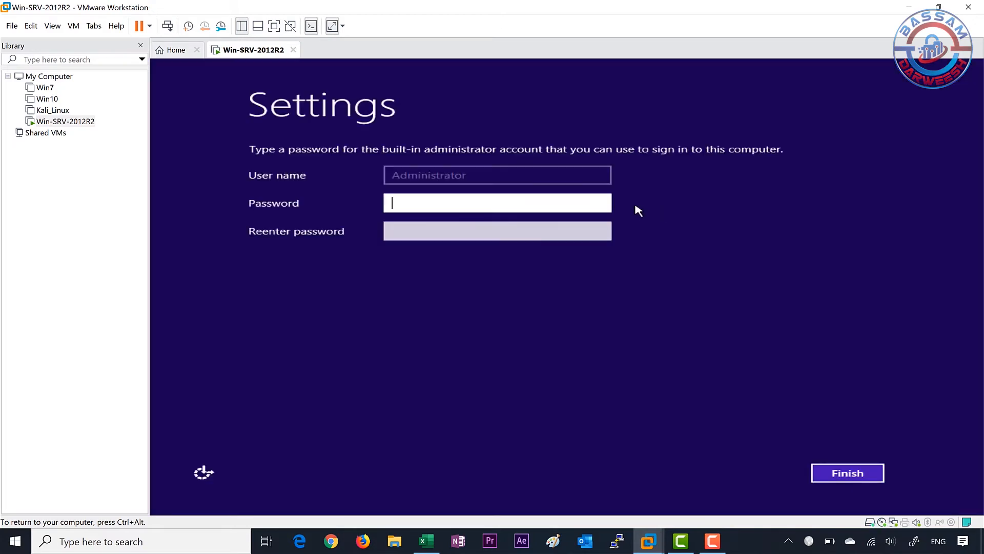
Enter and confirm a password for the built-in Administrator account and finish the initial Windows settings.
text(•••••••••••)
key(Tab)
text(•••••)
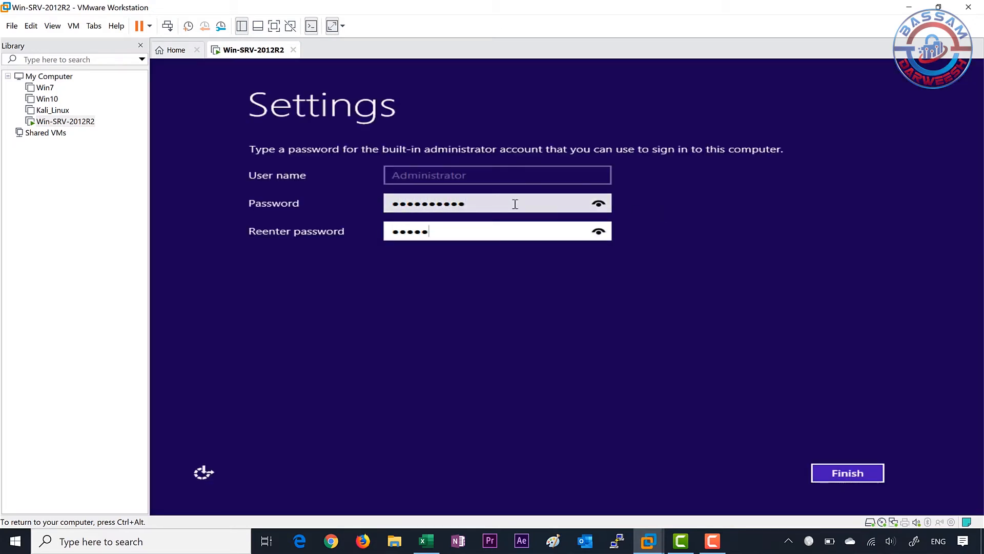
text(••••••)
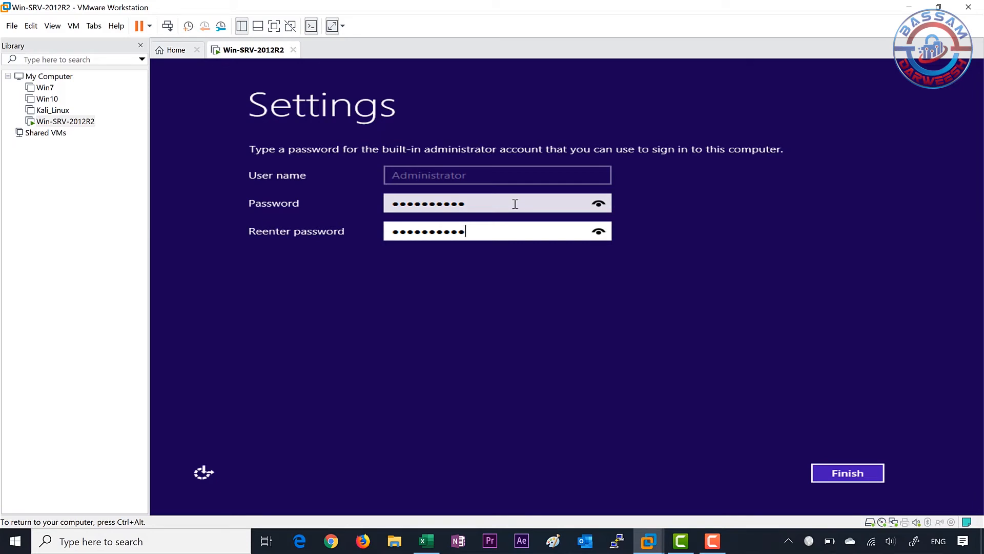
click(841, 477)
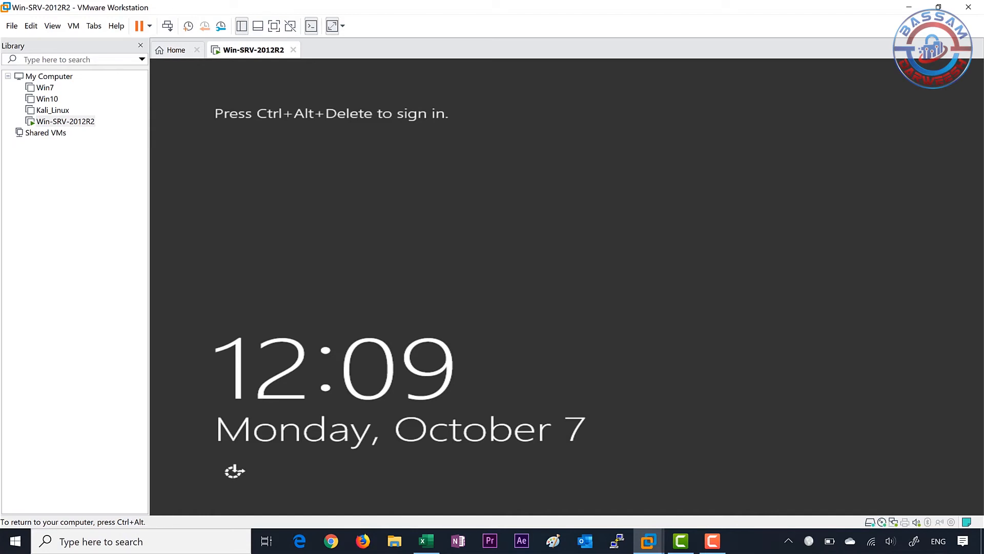
Sign in to the virtual machine with the Administrator account password and decline device discovery on the network.
key(ctrl+alt)
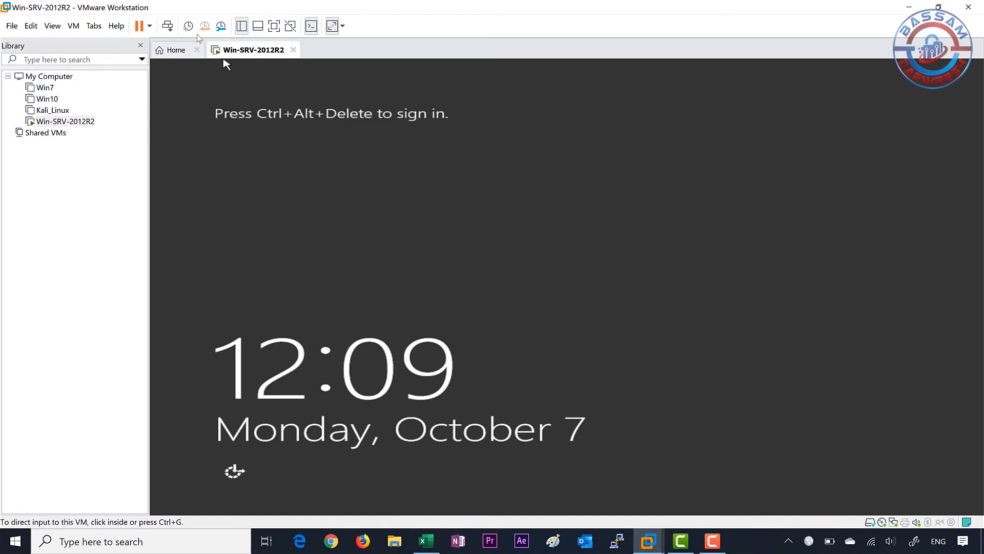
click(170, 24)
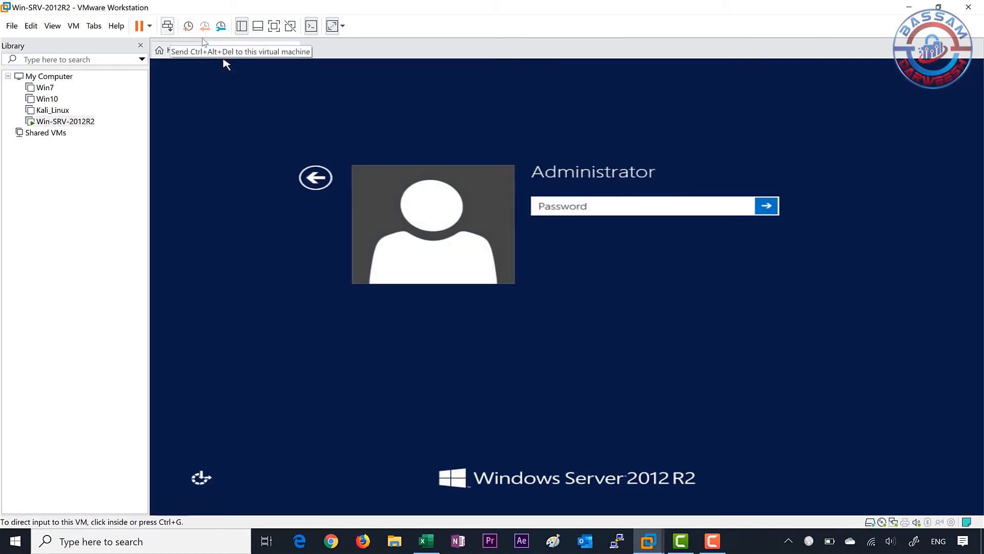
click(572, 203)
text(•)
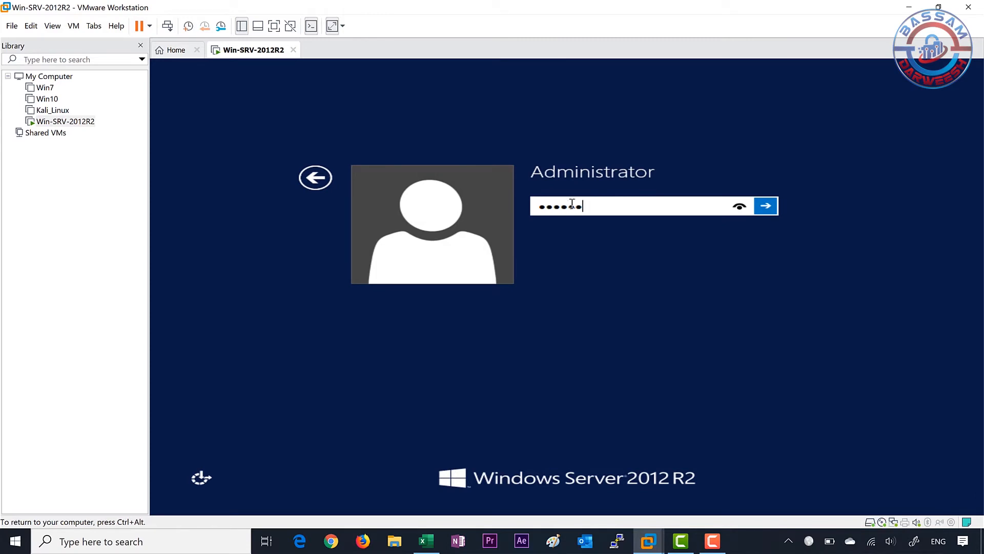
key(Return)
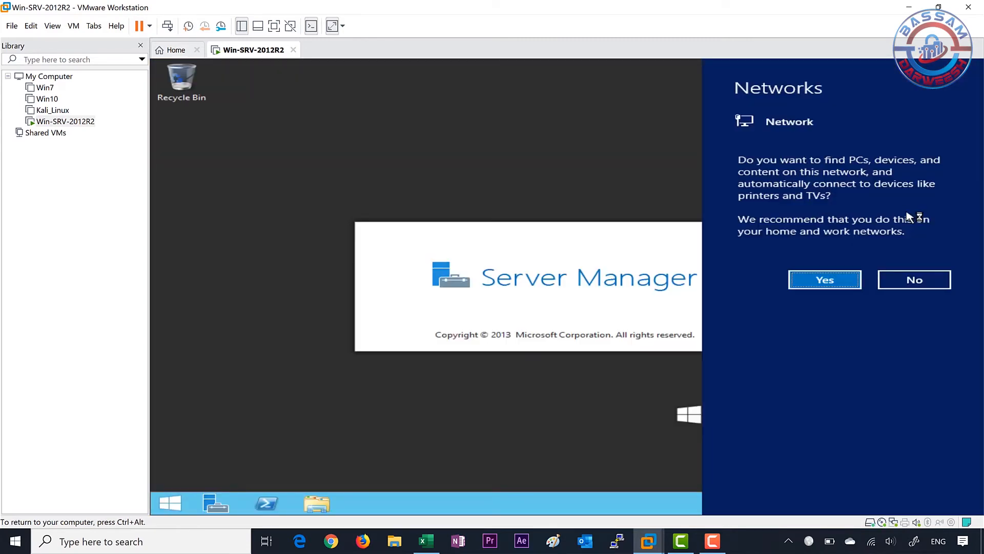
click(926, 288)
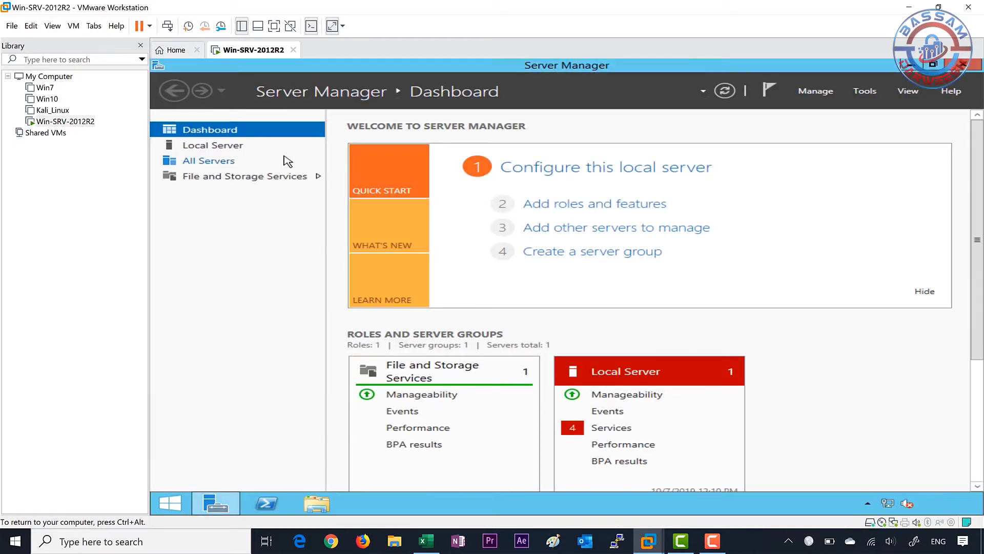
From the Local Server properties, set Windows Update to check for updates but let me choose whether to download and install them.
click(240, 149)
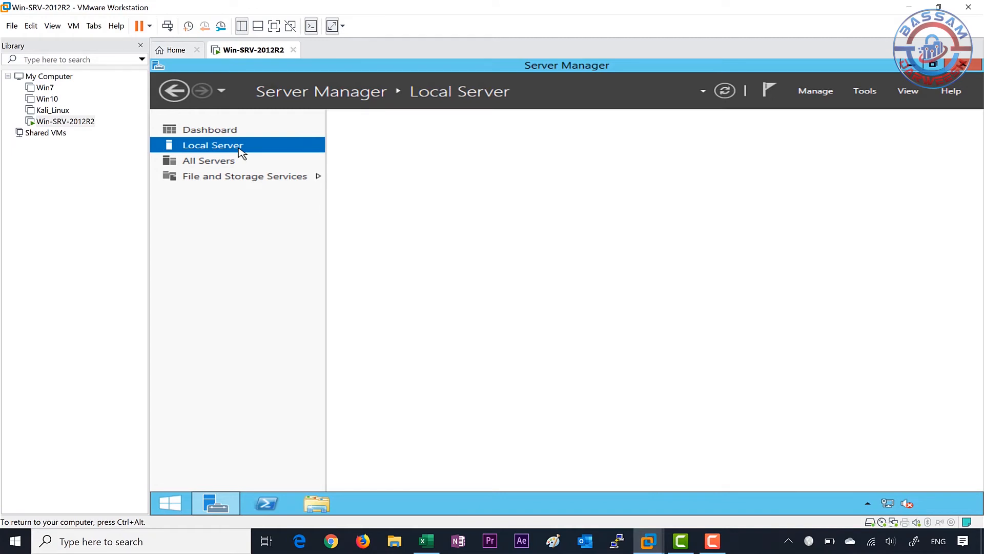
drag(387, 341, 544, 343)
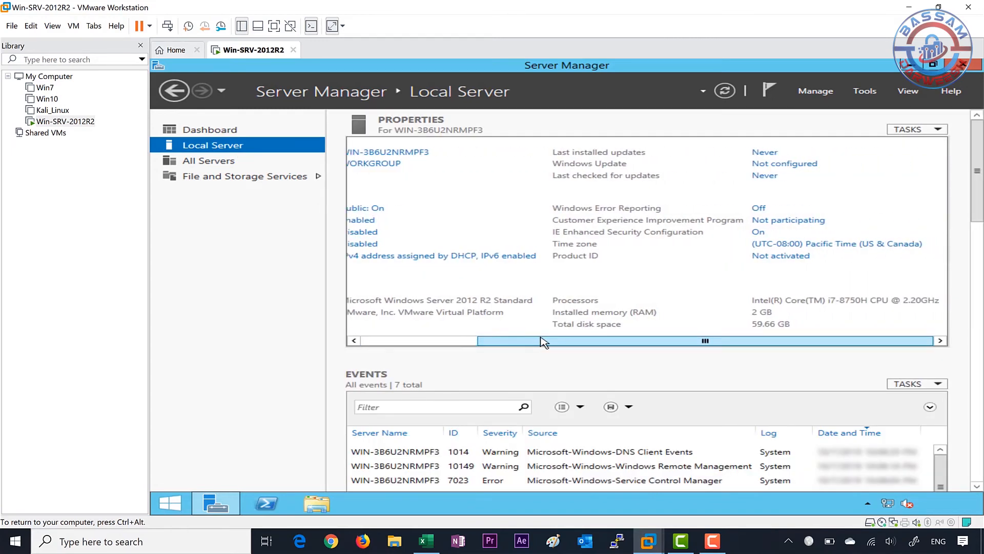
click(784, 164)
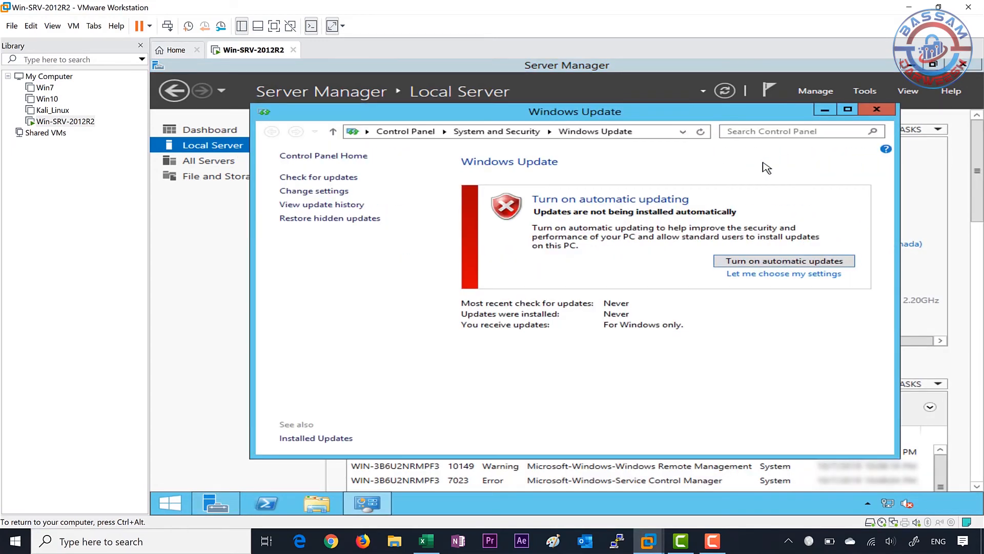
click(322, 191)
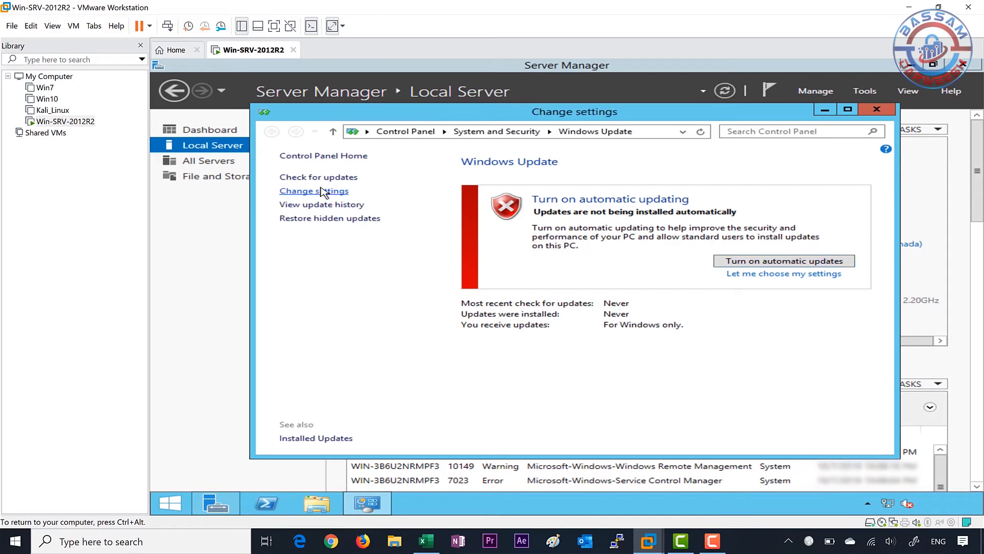
click(444, 228)
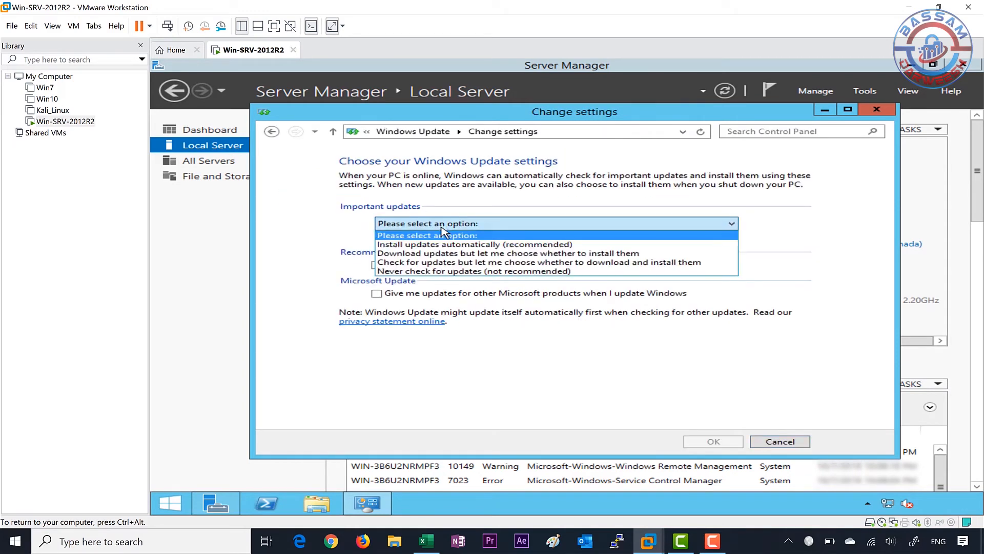
click(496, 262)
click(702, 441)
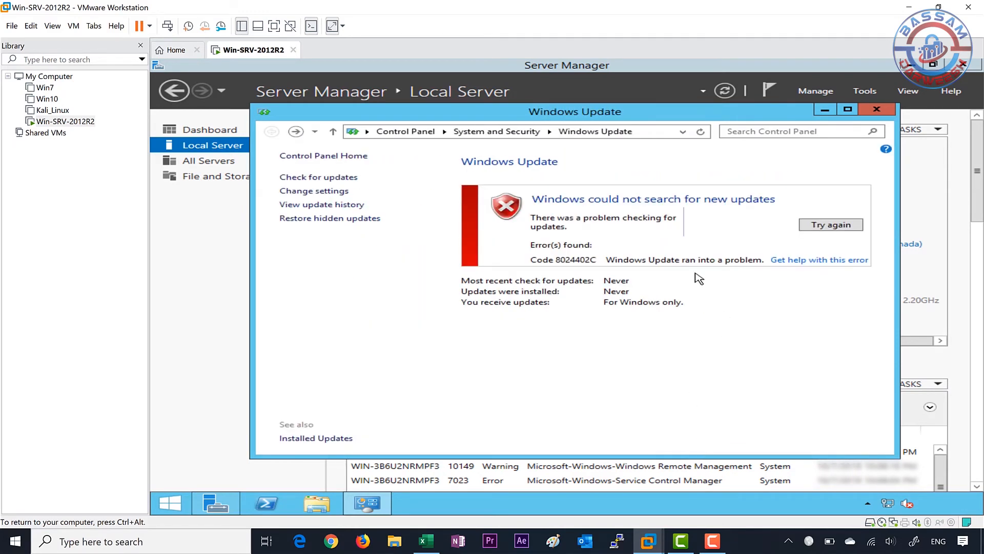
Check for Windows updates and install the selected important updates.
click(331, 178)
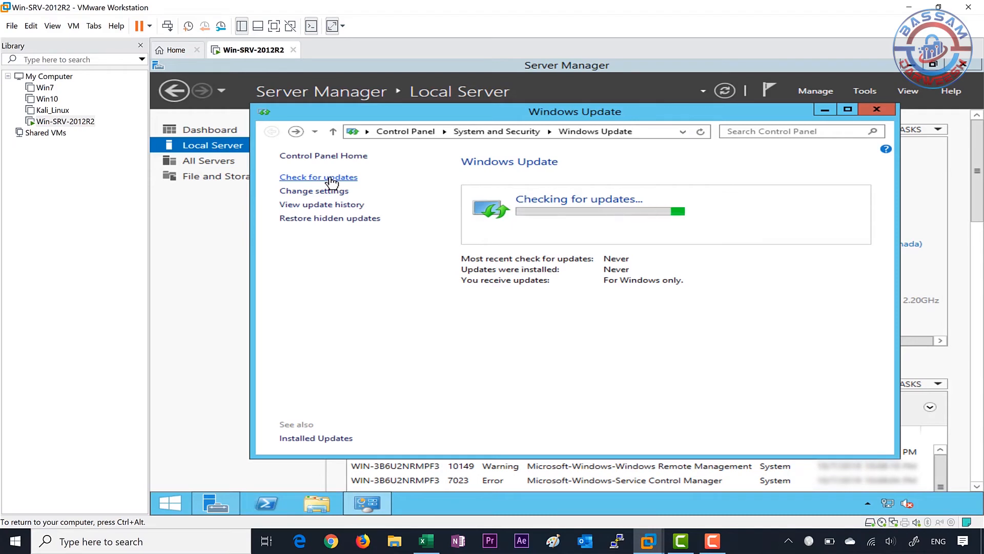
drag(712, 116, 747, 141)
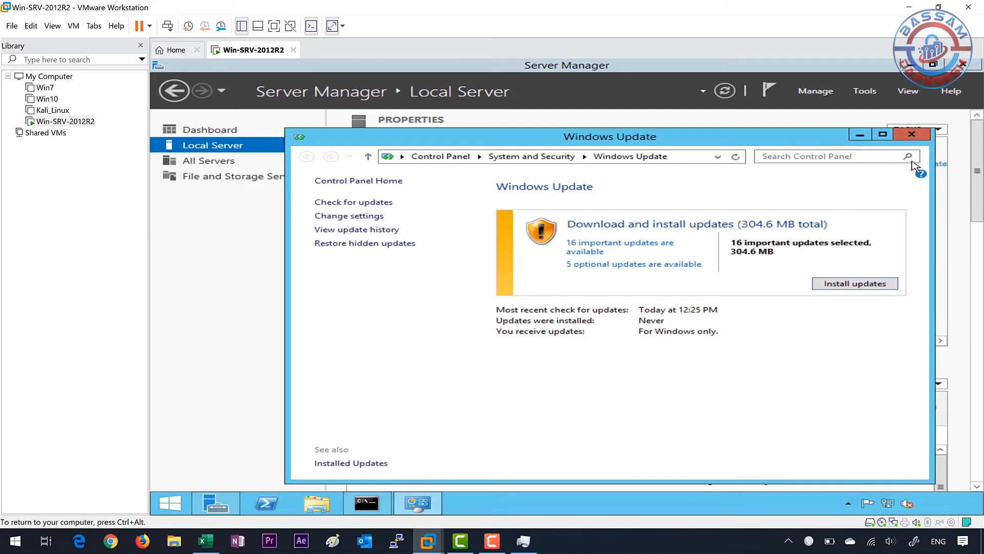
click(855, 286)
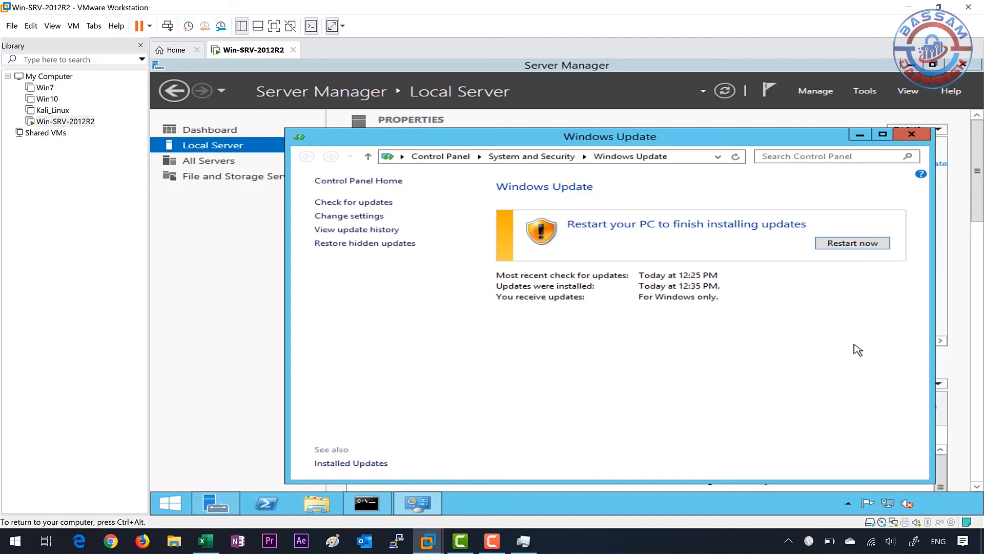
Restart the server to finish installing the updates and sign in again with the Administrator account password.
click(851, 245)
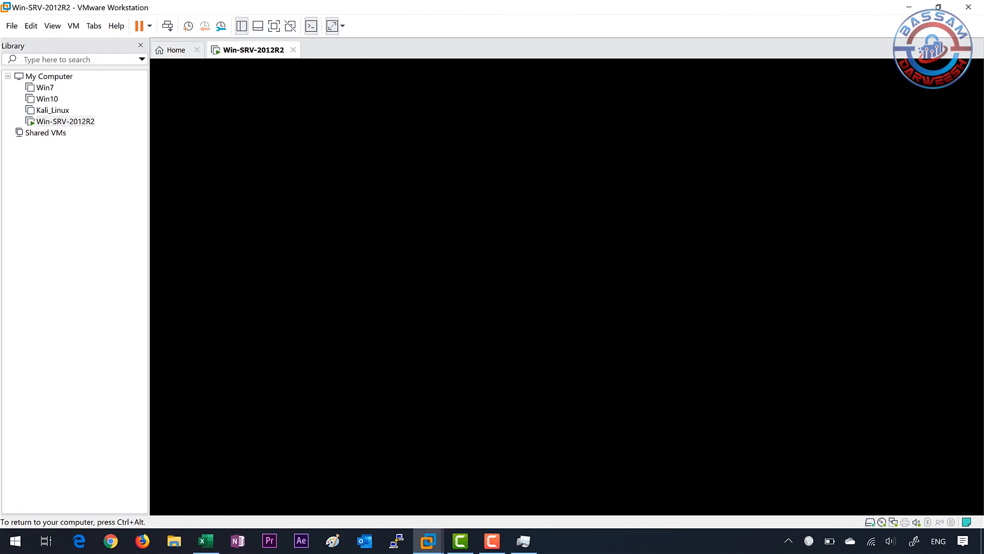
key(ctrl+alt)
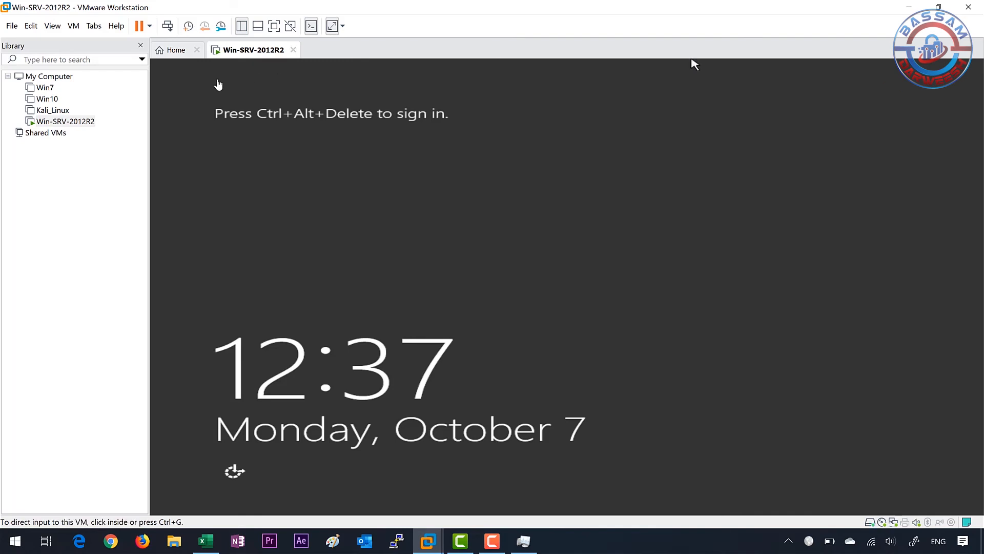
click(167, 26)
click(555, 208)
text(•)
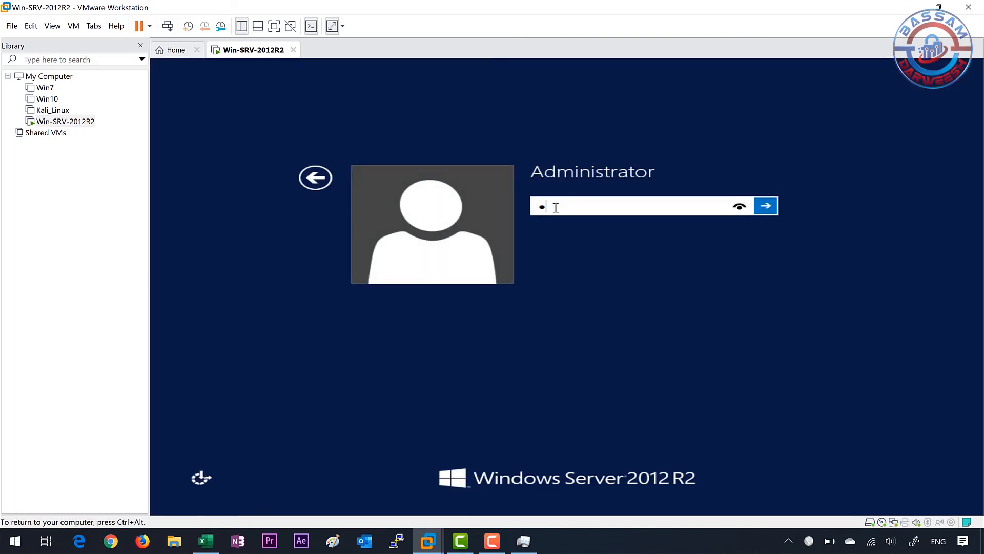